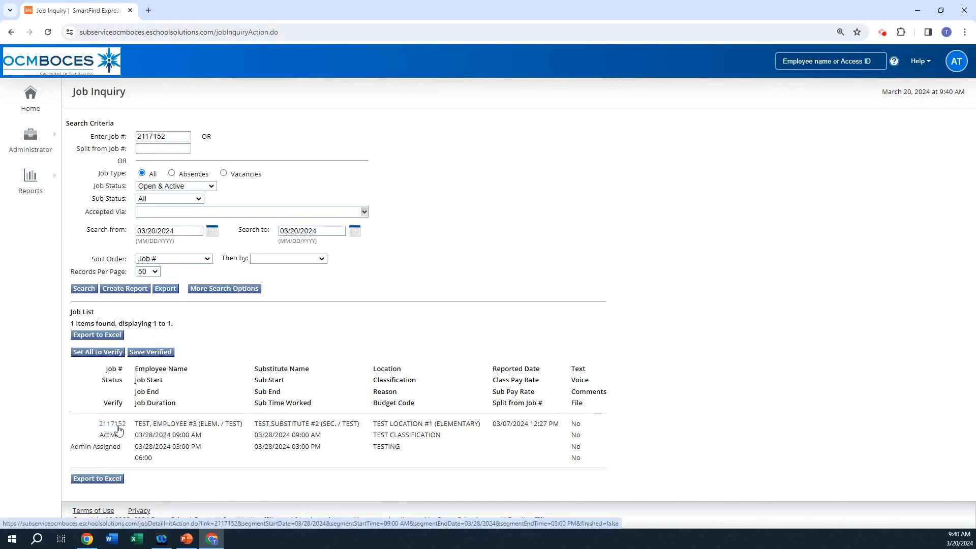
Step: Open job 2117152 for splitting, set its first segment on 03/28/2024 to end at 11:30 AM, and read the split review instructions
left_click(113, 424)
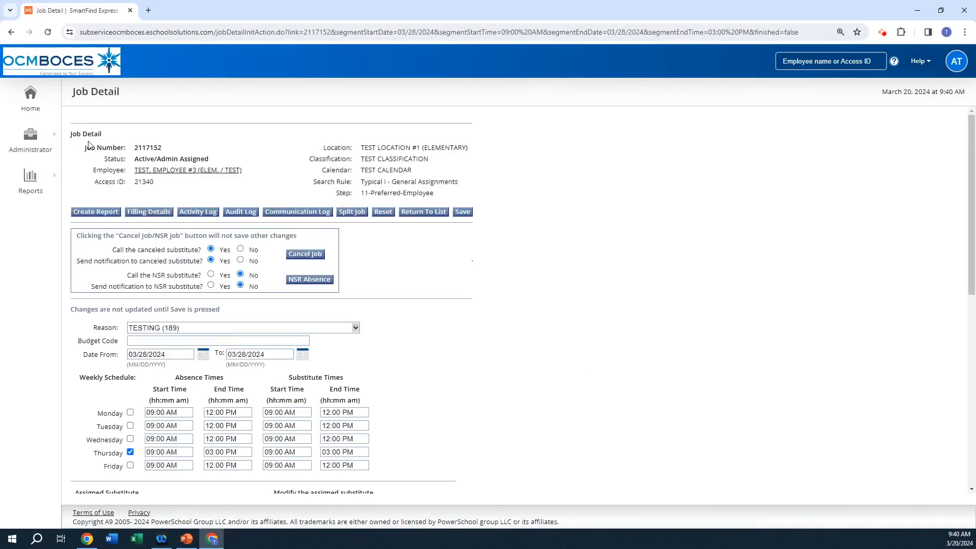
left_click(353, 212)
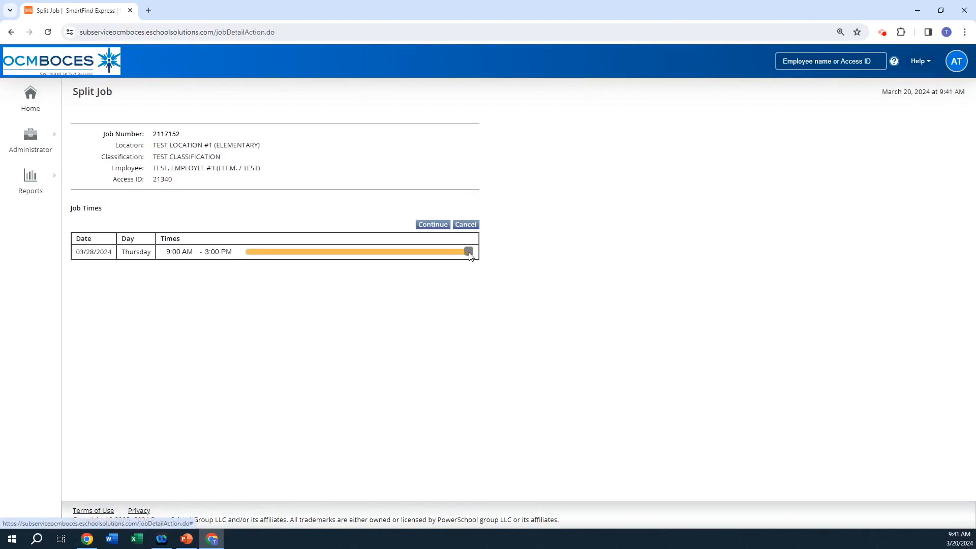
left_click_drag(468, 253, 339, 252)
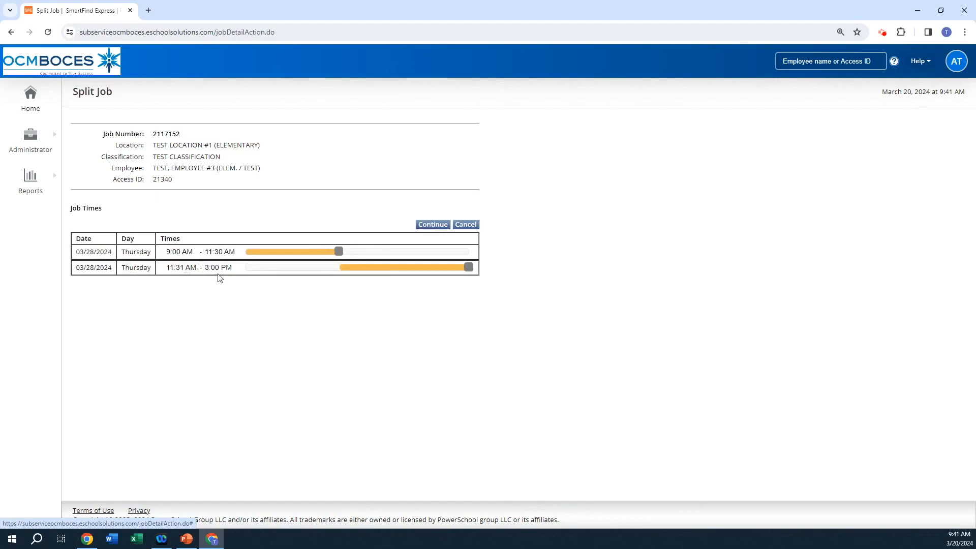
left_click(444, 227)
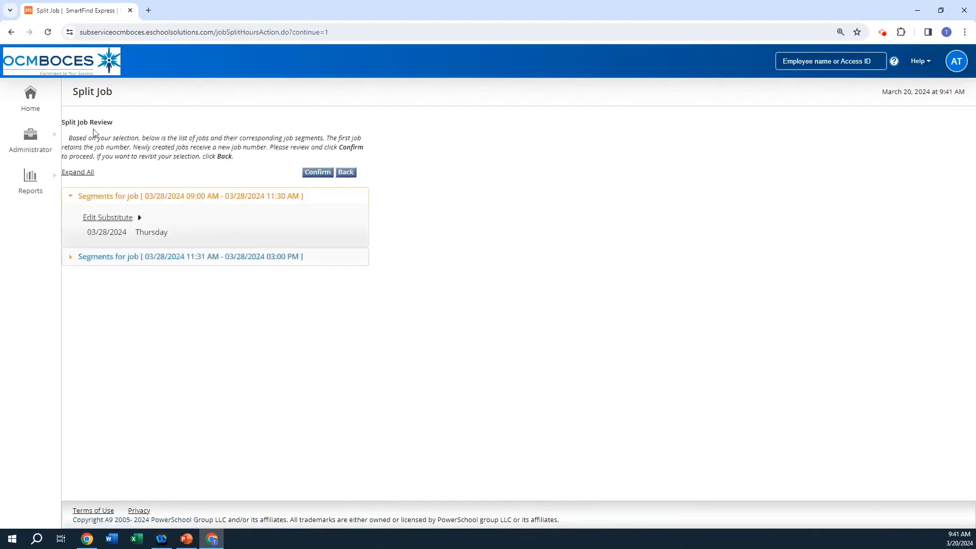
left_click_drag(63, 123, 243, 163)
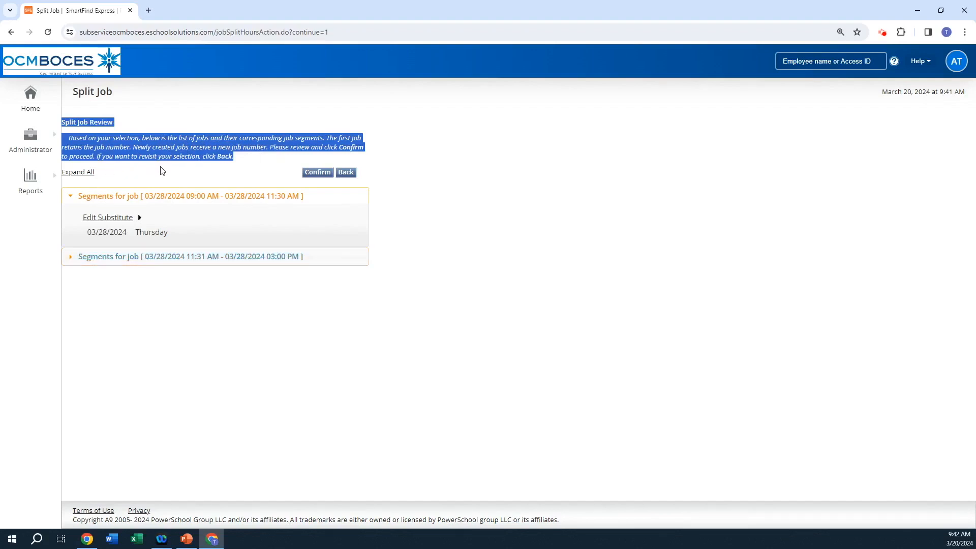
Step: Return to the job times, change the first segment's end to 11:35 AM, and continue to the split review
left_click(351, 173)
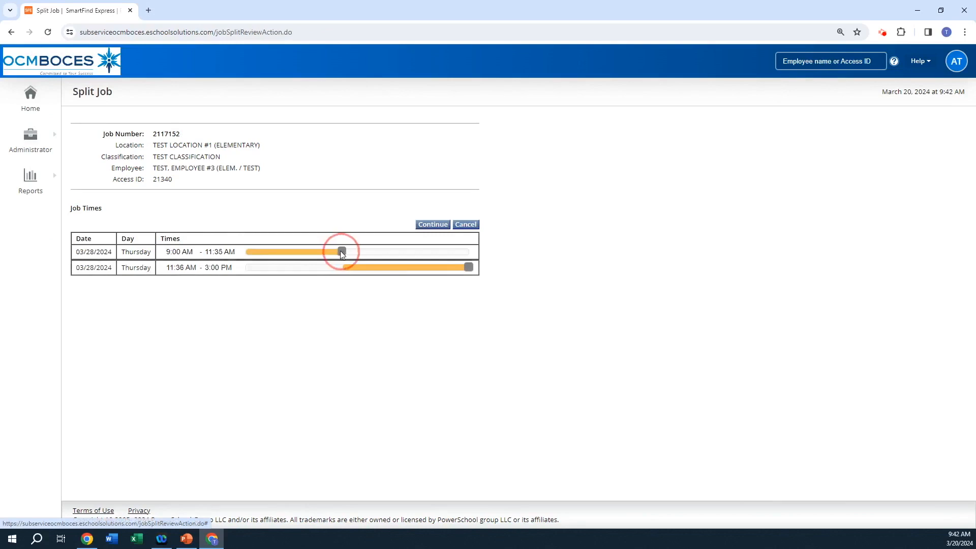
left_click(427, 224)
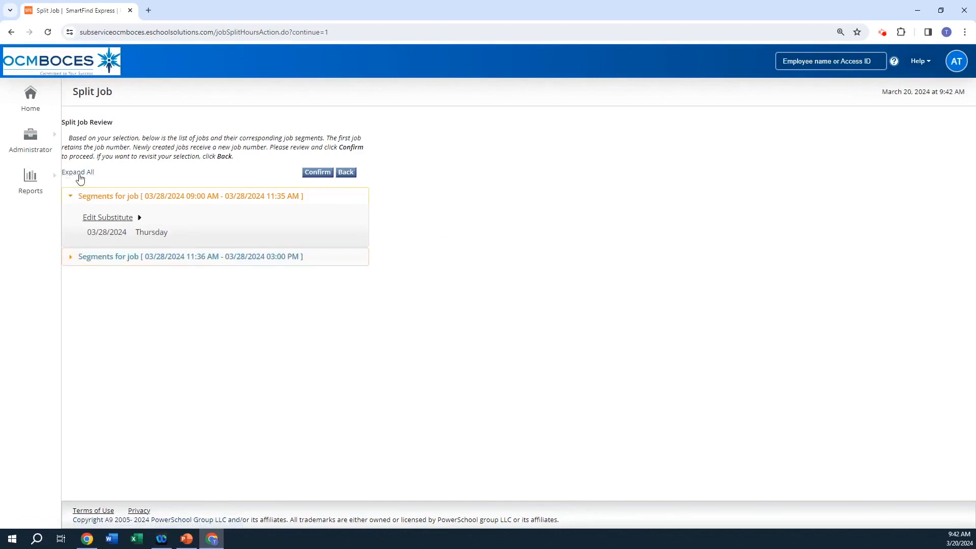
Step: Expand all segments and remove the assigned substitute from the 11:36 AM to 03:00 PM segment
left_click(80, 174)
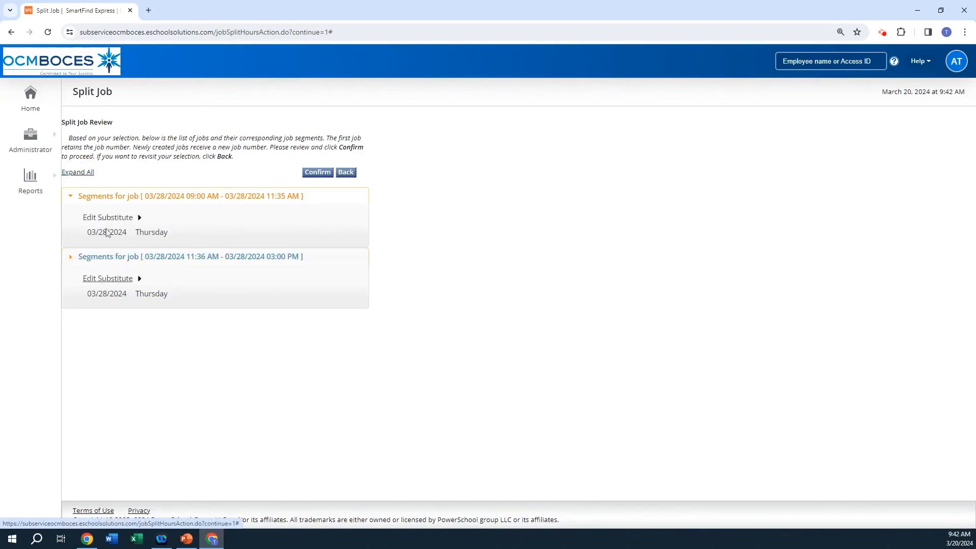
left_click(114, 279)
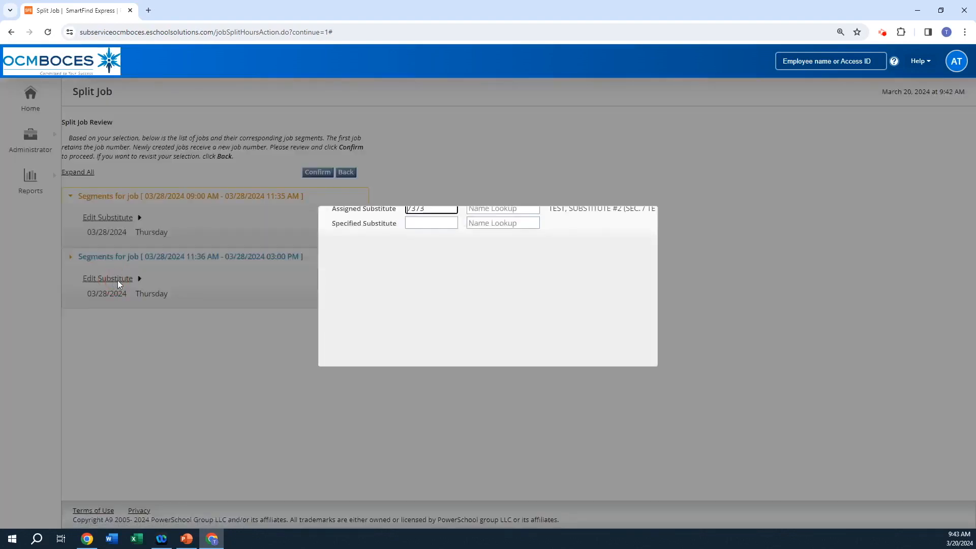
left_click(402, 191)
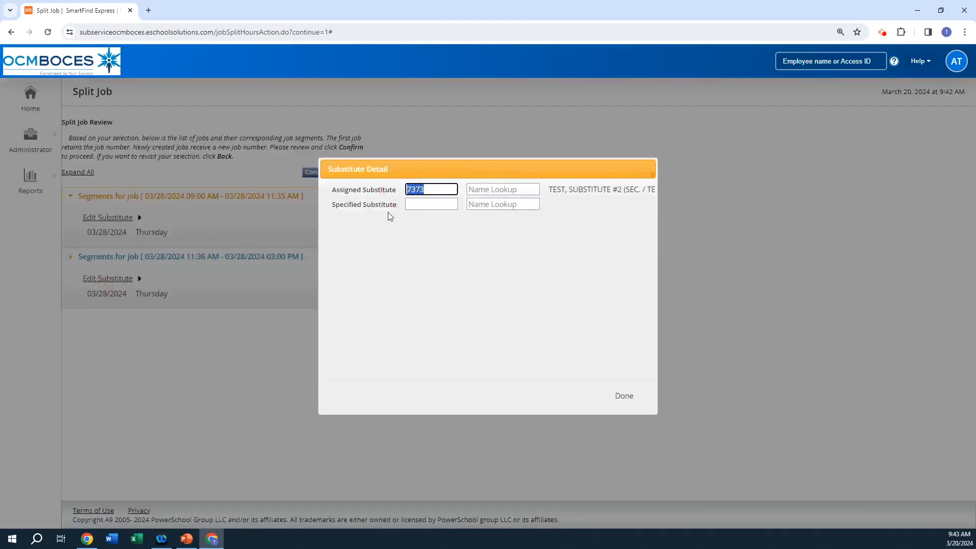
key("BackSpace")
left_click(623, 396)
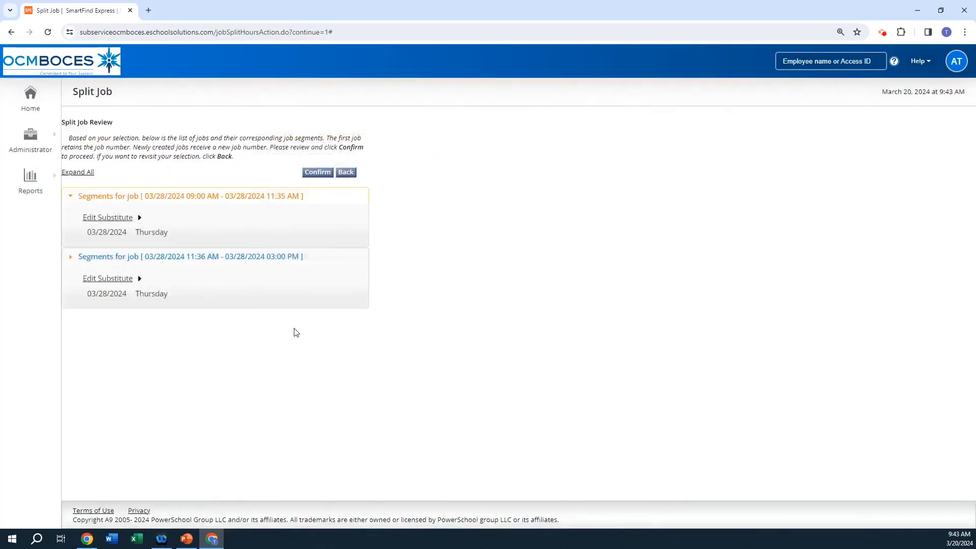
Step: Confirm the job split, read over the result message and instructions, and finish with the list of split jobs
left_click(317, 175)
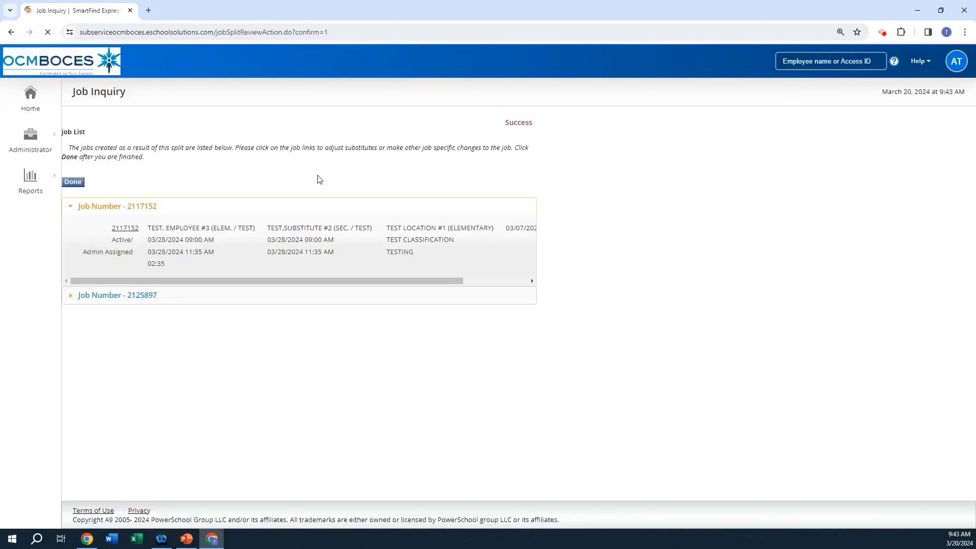
left_click_drag(533, 123, 507, 123)
left_click_drag(62, 132, 76, 165)
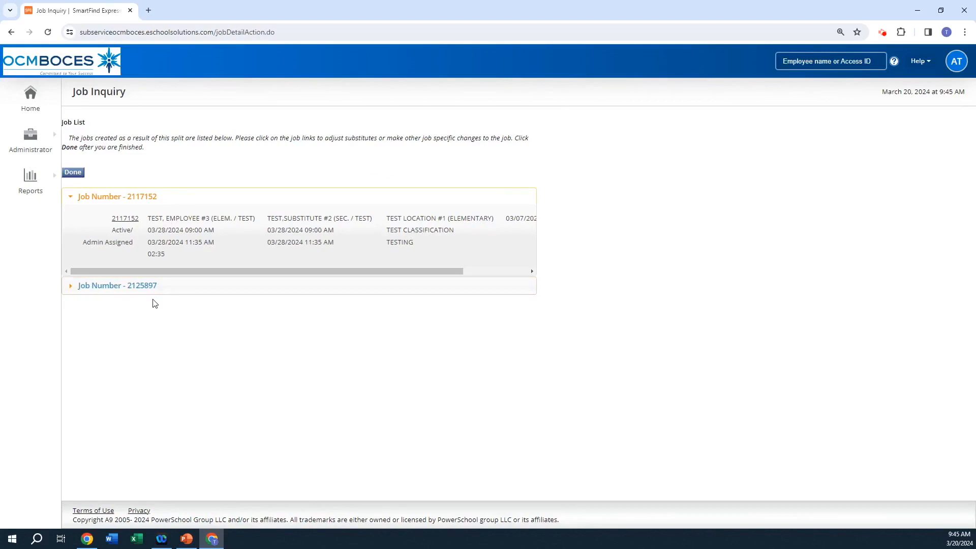
left_click(74, 173)
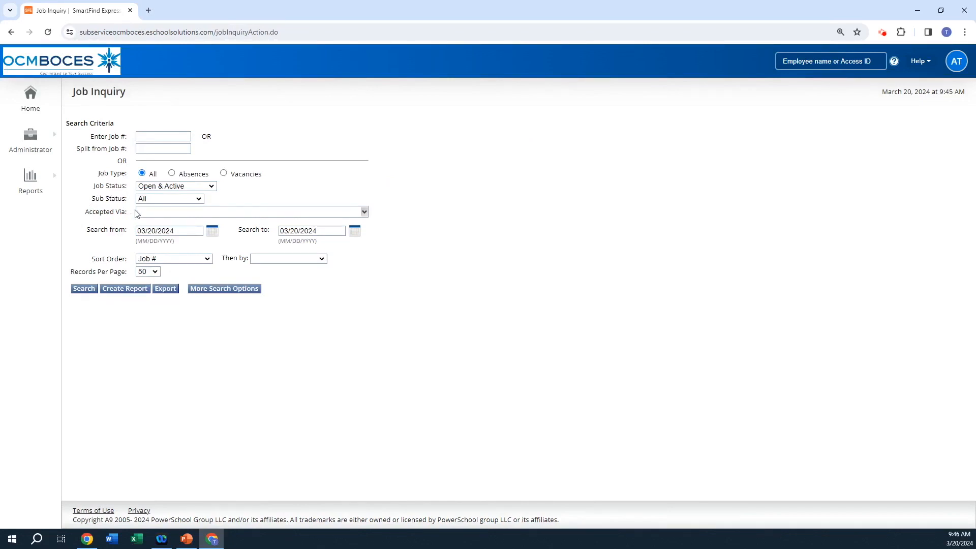
Step: Search for job 2073197 and open it for splitting
left_click(155, 137)
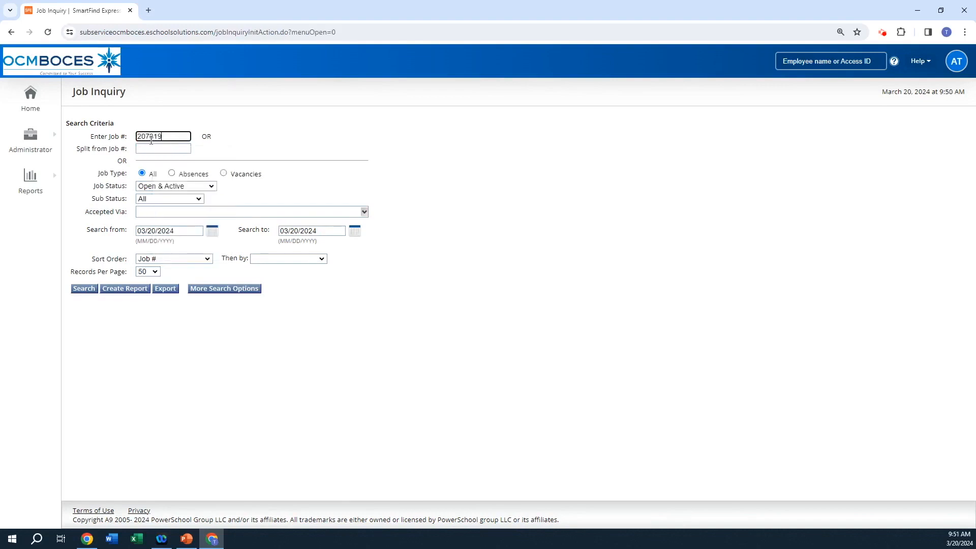
left_click(82, 288)
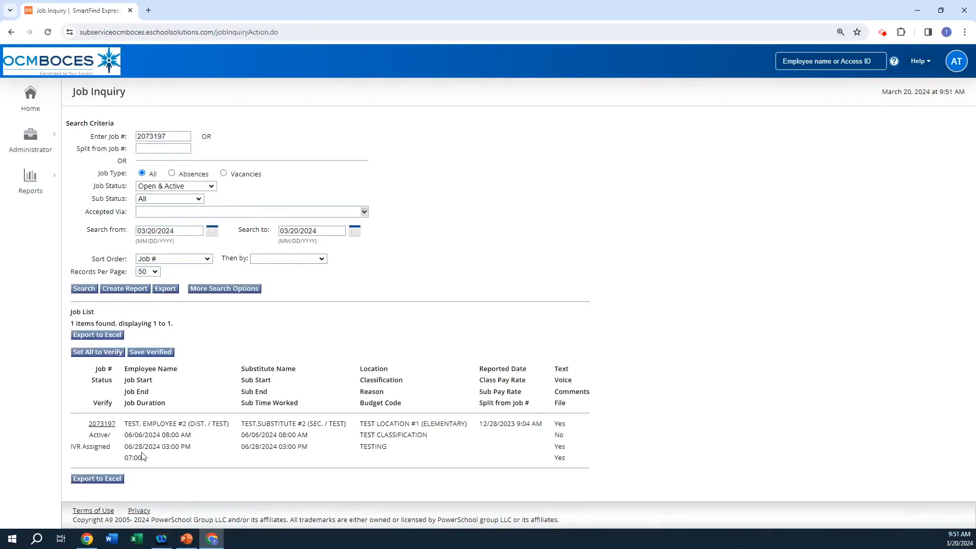
left_click(114, 425)
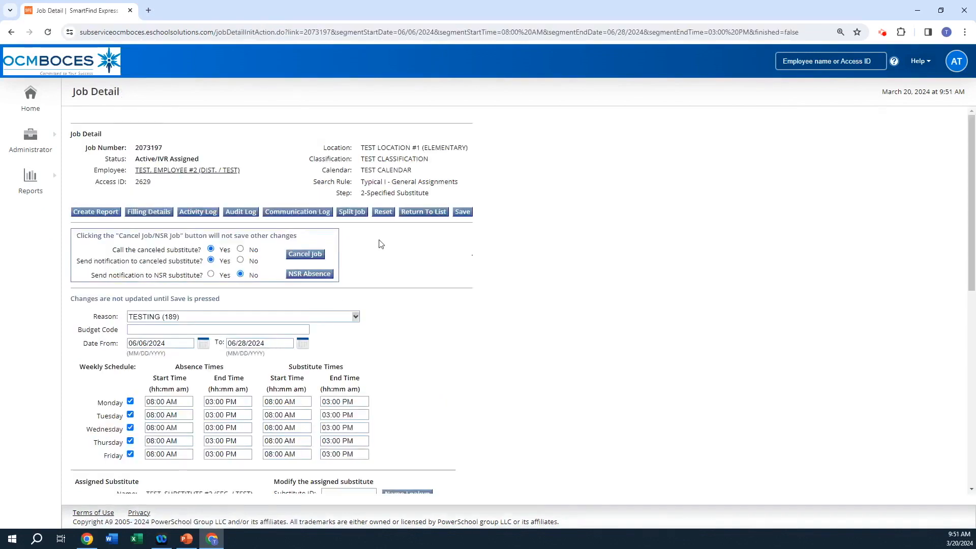
left_click(356, 213)
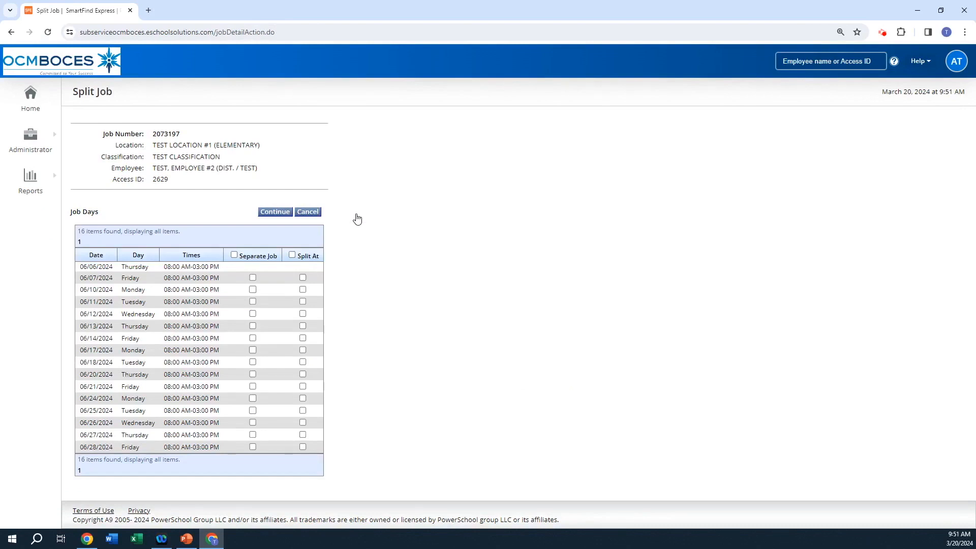
Step: Make 06/10/2024 and 06/12/2024 separate jobs, split the rest at 06/24/2024, check the expanded preview, and continue to the review
left_click(252, 289)
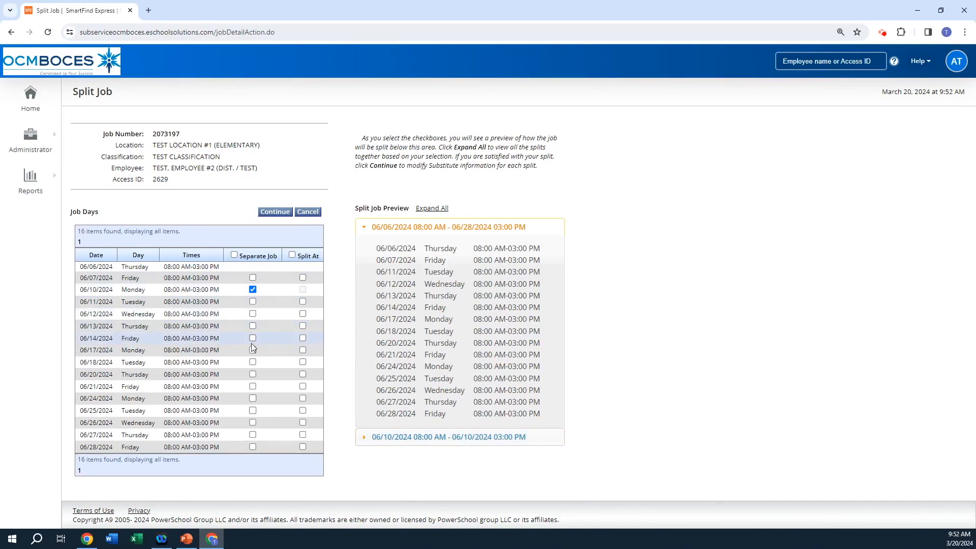
left_click(253, 314)
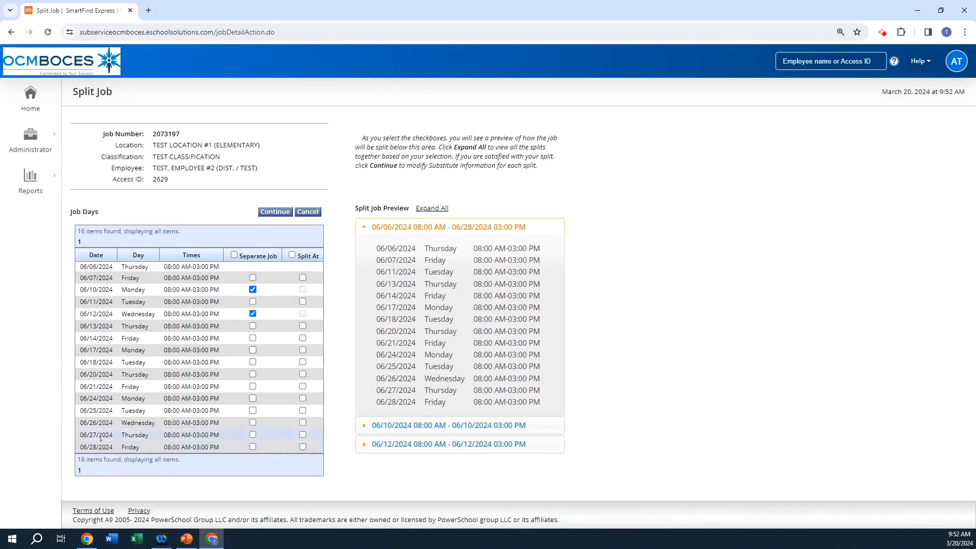
left_click(303, 398)
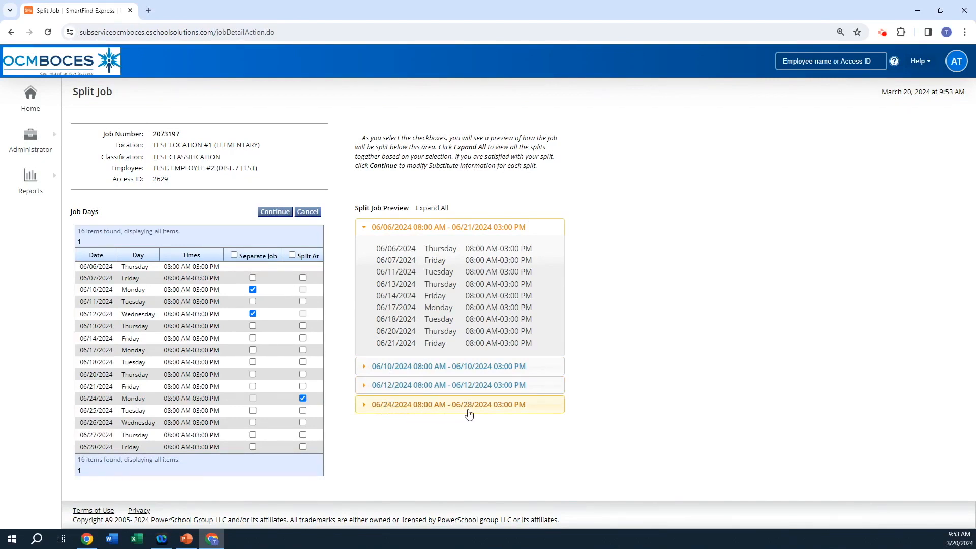
left_click(431, 209)
scroll(605, 296, "down", 1)
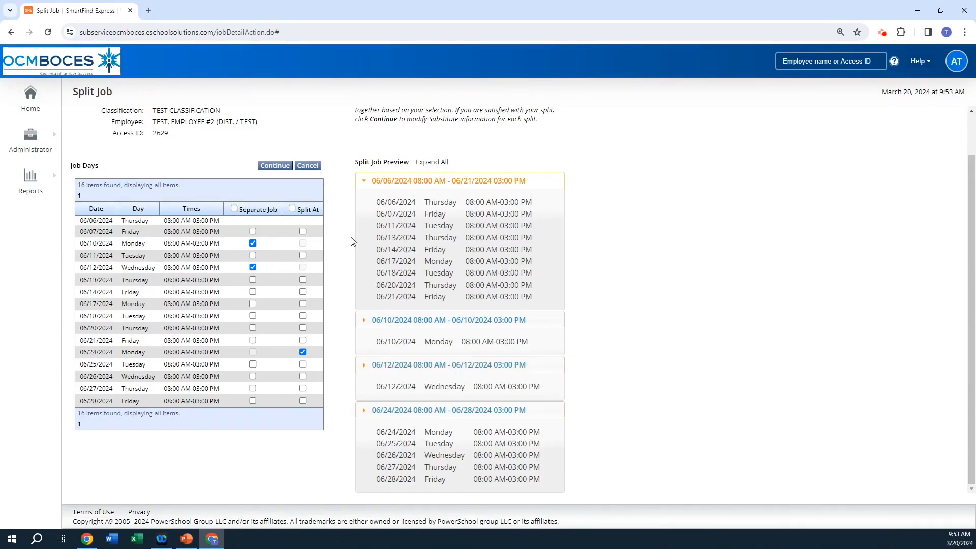
left_click(270, 168)
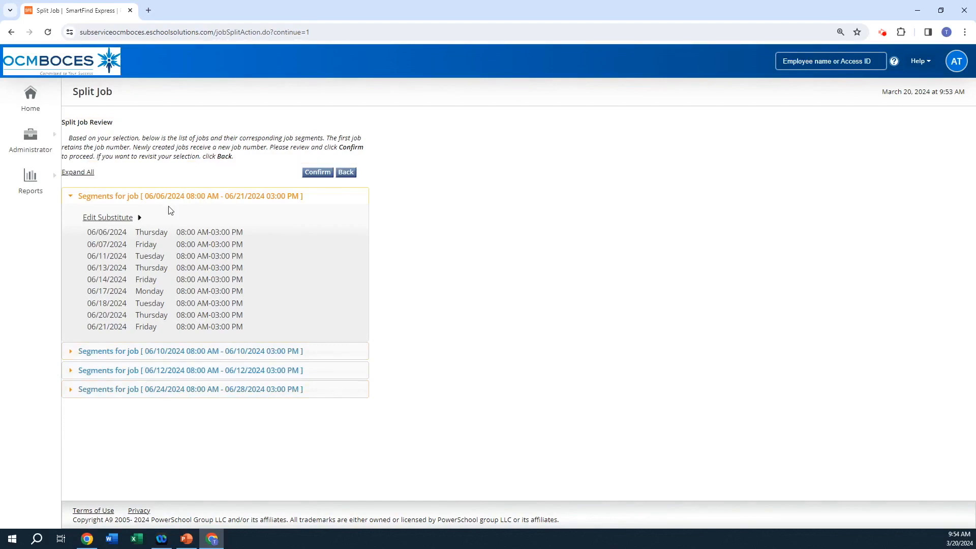
Step: Clear the assigned and specified substitutes from the 06/10/2024 job segment
left_click(161, 357)
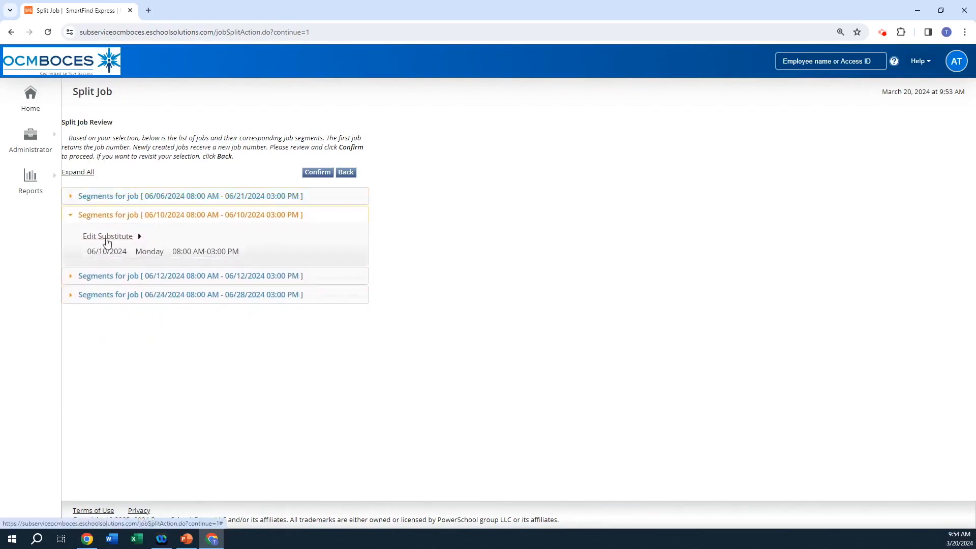
left_click(106, 238)
left_click_drag(426, 191, 387, 194)
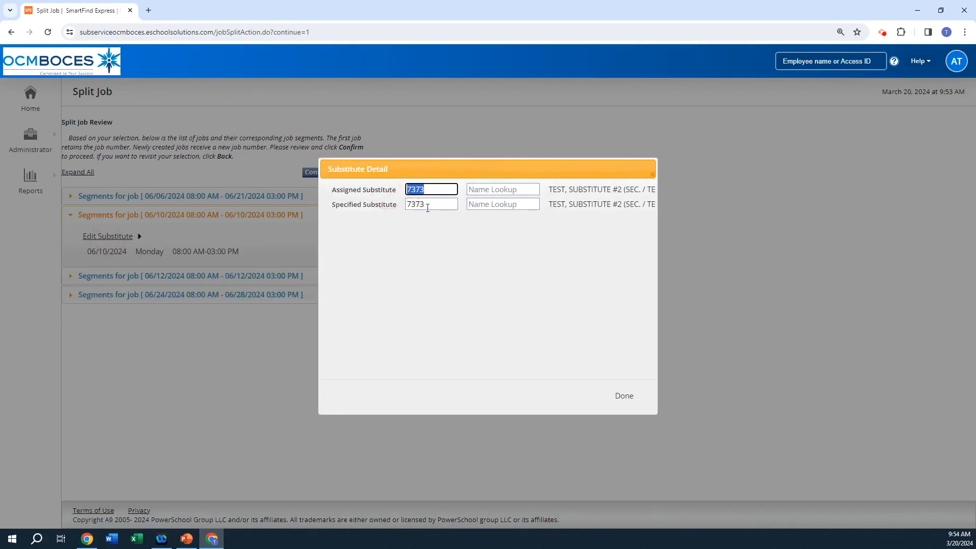
key("BackSpace")
left_click_drag(432, 204, 390, 217)
key("BackSpace")
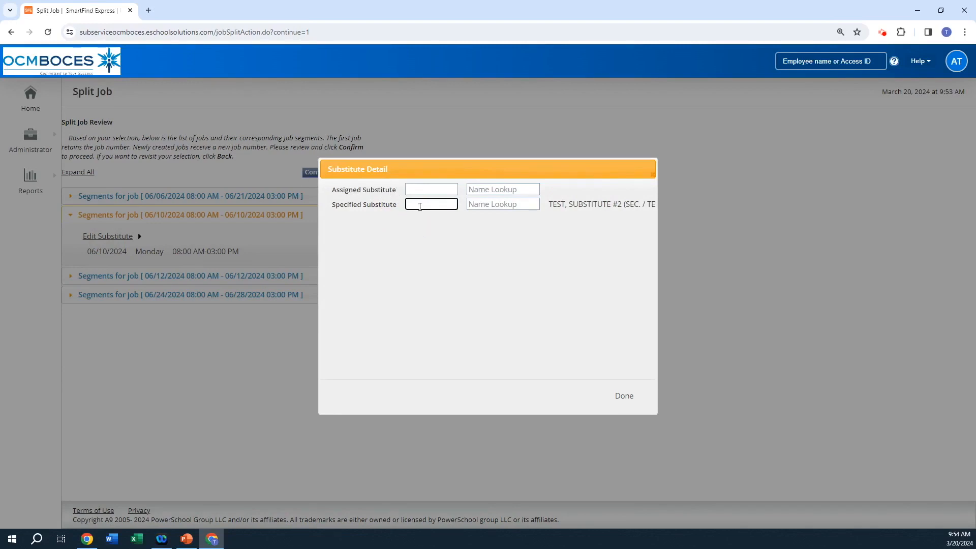
Step: Look up "test" for the 06/10/2024 segment's specified substitute, choose test Substitute #3, and finish the substitute details
left_click(477, 205)
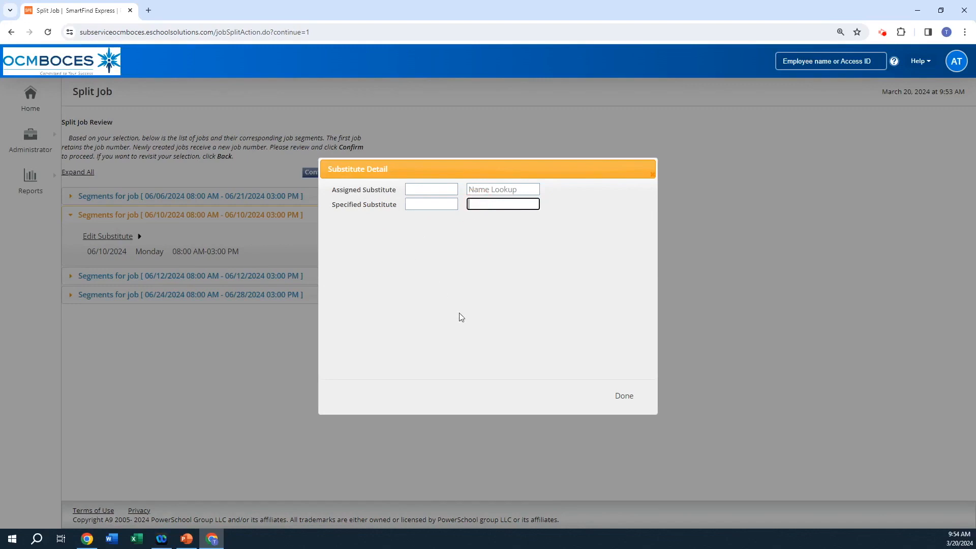
type("test")
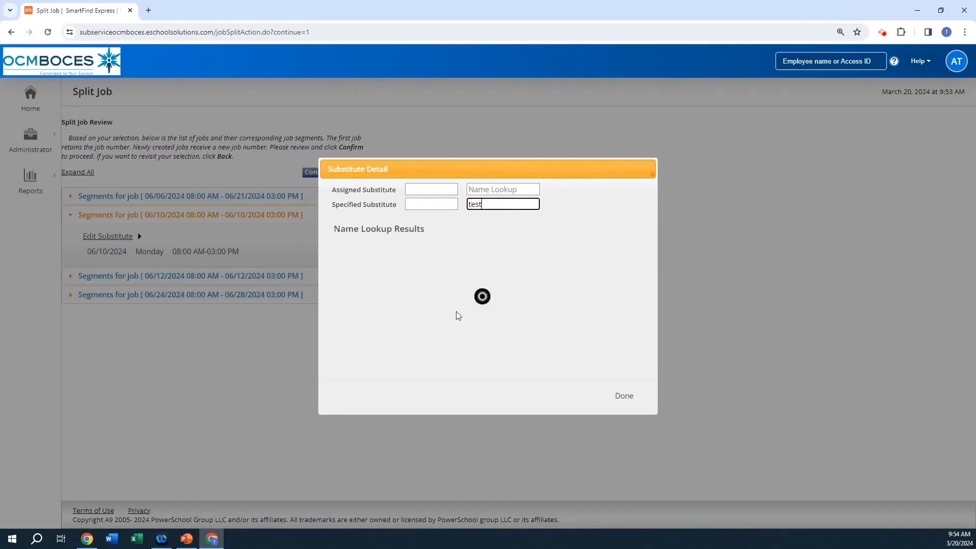
left_click(421, 303)
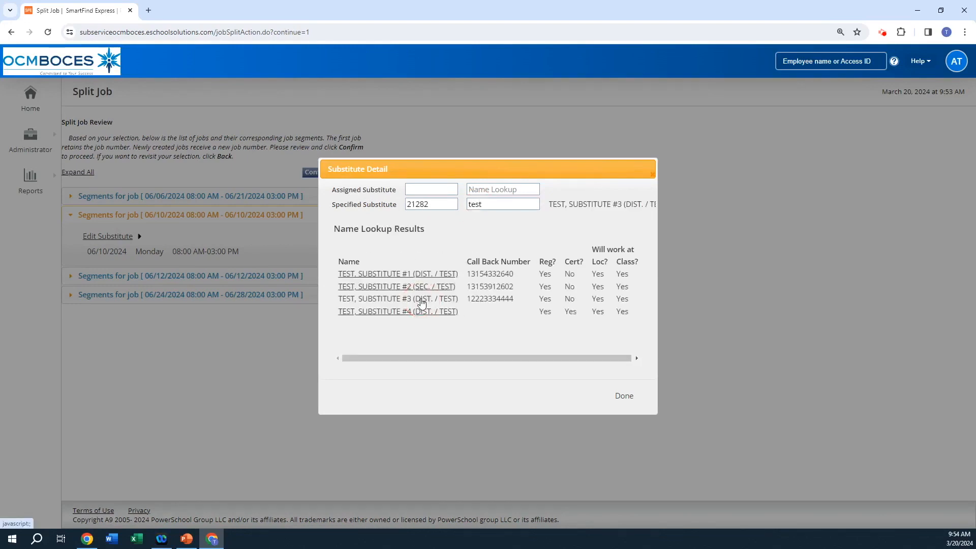
left_click(625, 397)
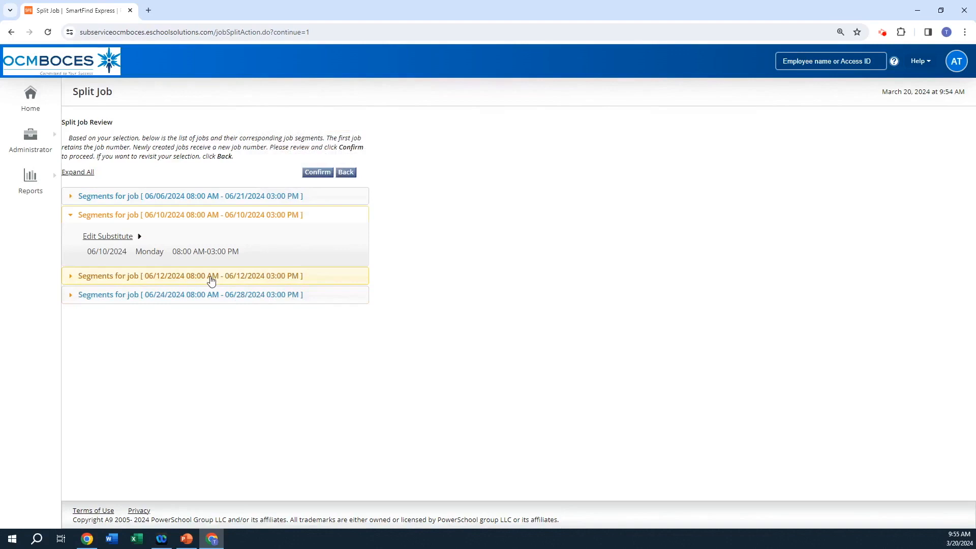
Step: Remove both the assigned and the specified substitute from the 06/12/2024 job segment
left_click(211, 277)
left_click(114, 256)
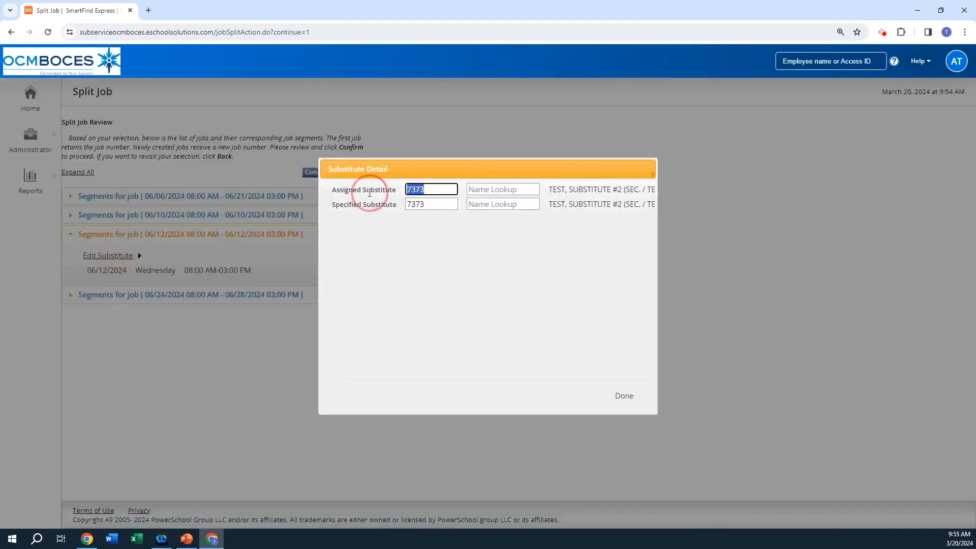
key("Delete")
double_click(415, 204)
key("Delete")
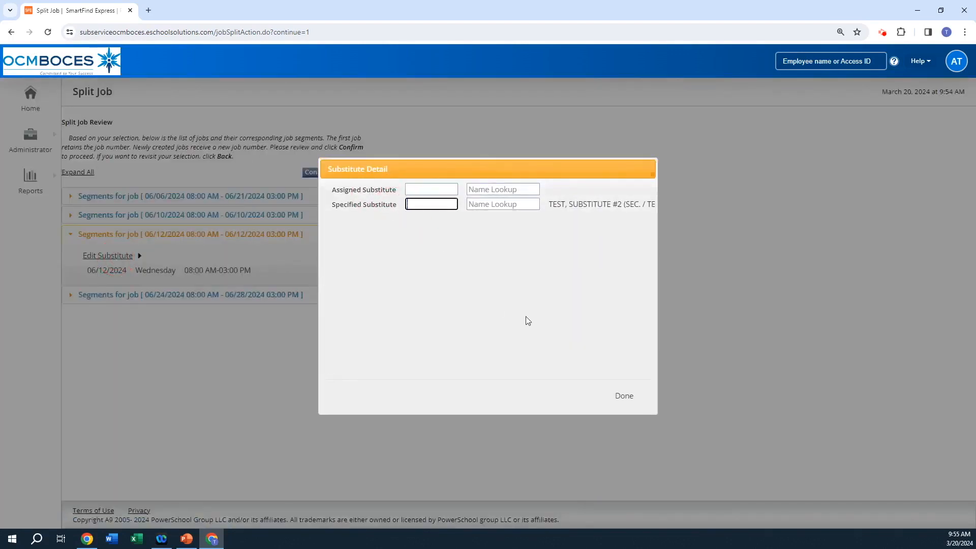
left_click(624, 396)
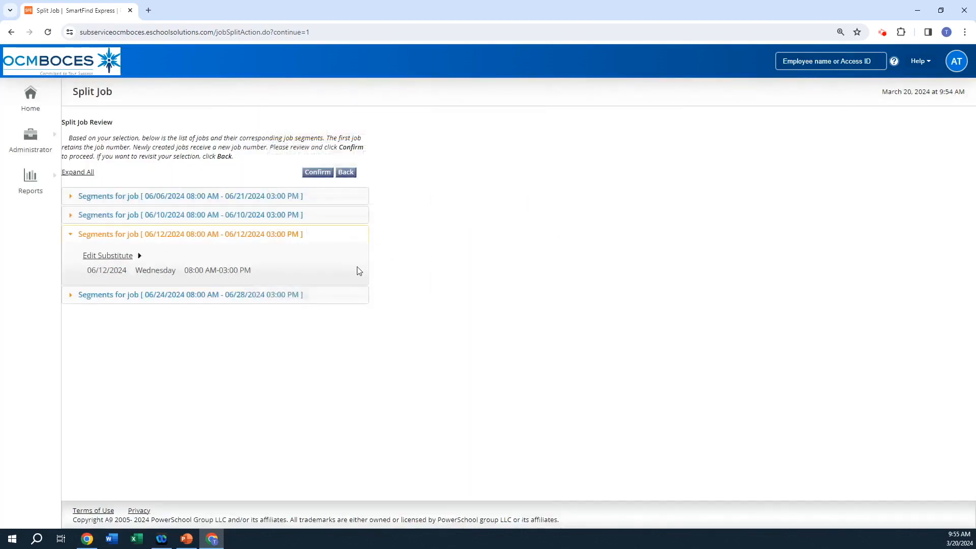
Step: Expand all segments of the split and review the dates and times in each one
left_click(71, 171)
scroll(268, 279, "down", 2)
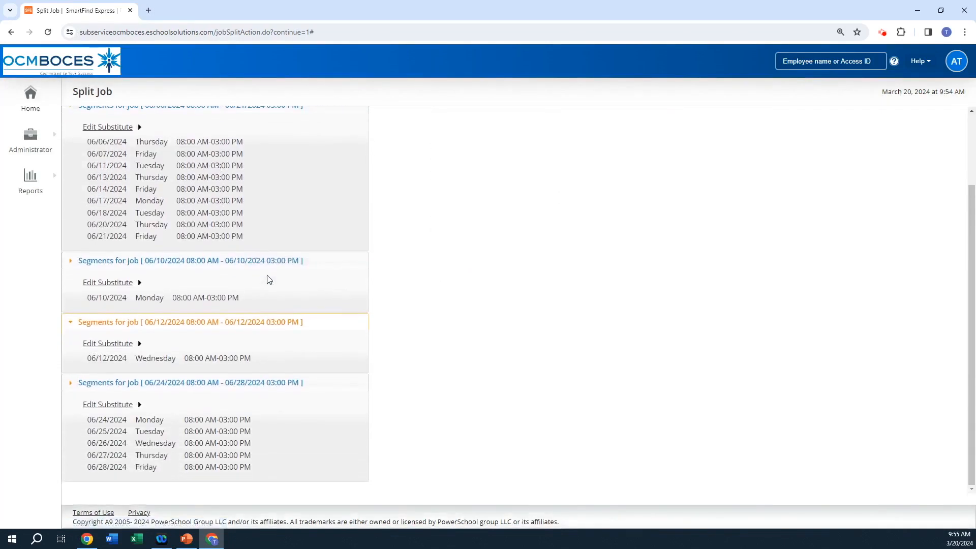
scroll(241, 351, "up", 1)
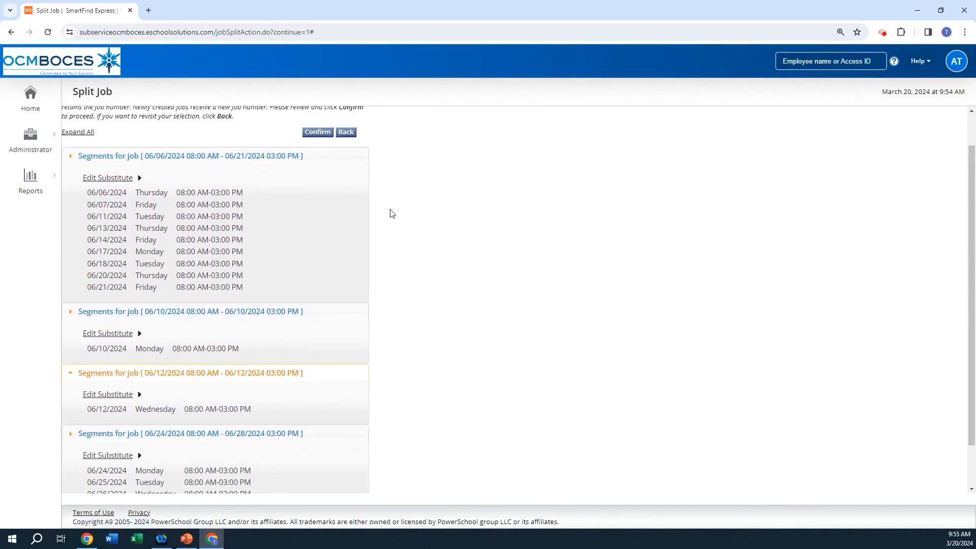
Step: Confirm the reviewed job split and finish with the list of jobs created by it
scroll(392, 214, "up", 1)
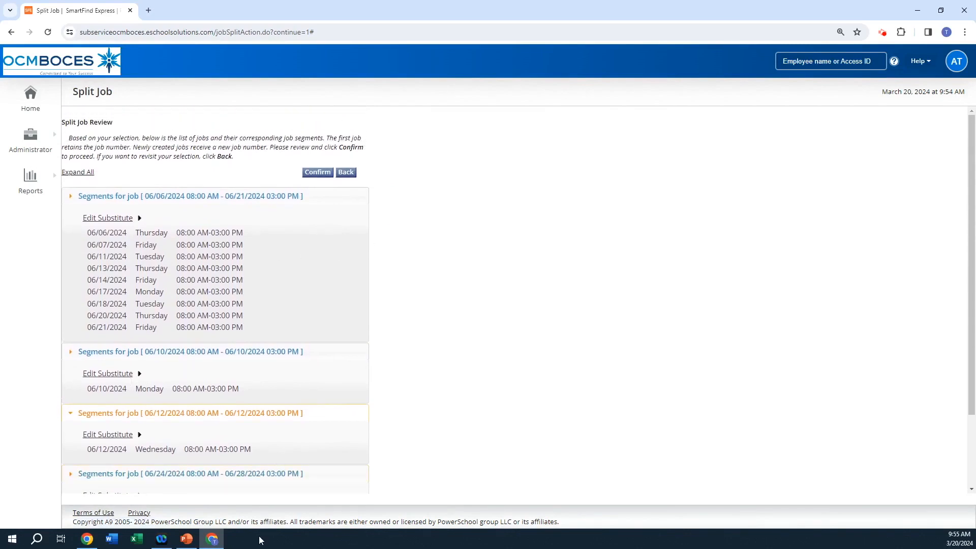
left_click(316, 175)
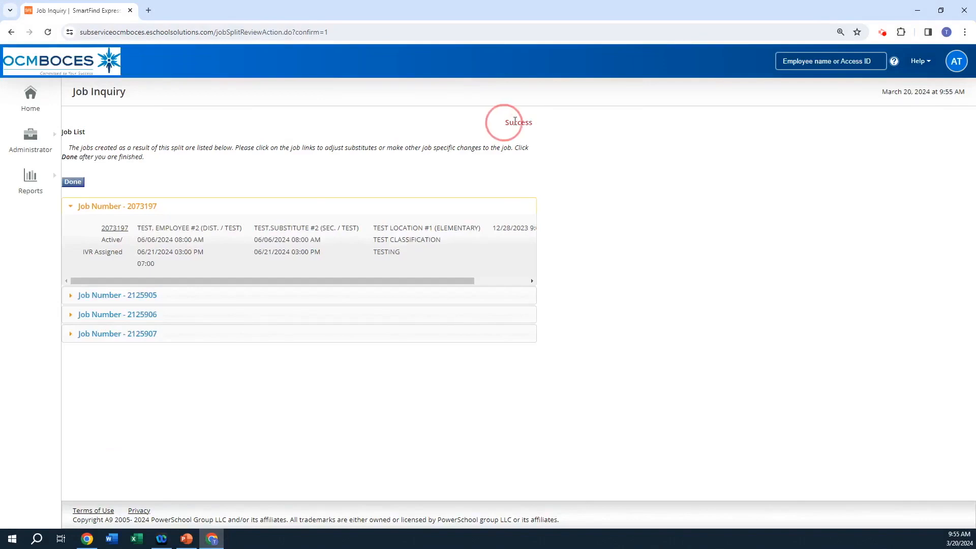
double_click(515, 121)
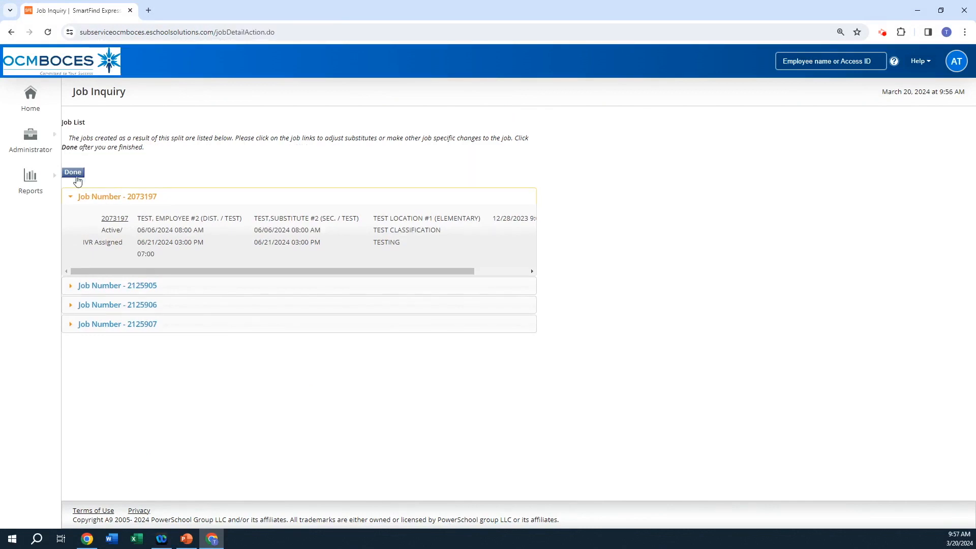
left_click(72, 172)
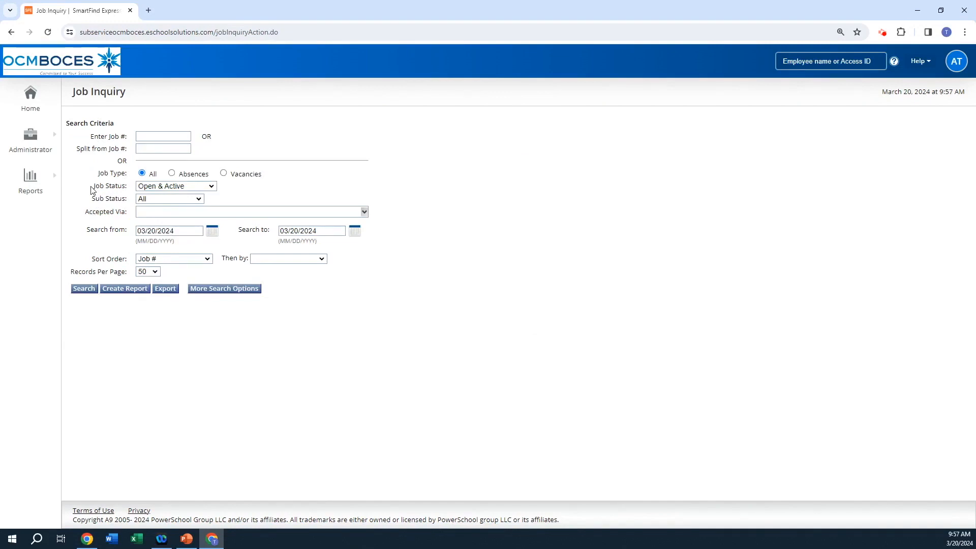
Step: Open the job inquiry page and search for all jobs split from job number 2073197
left_click(36, 151)
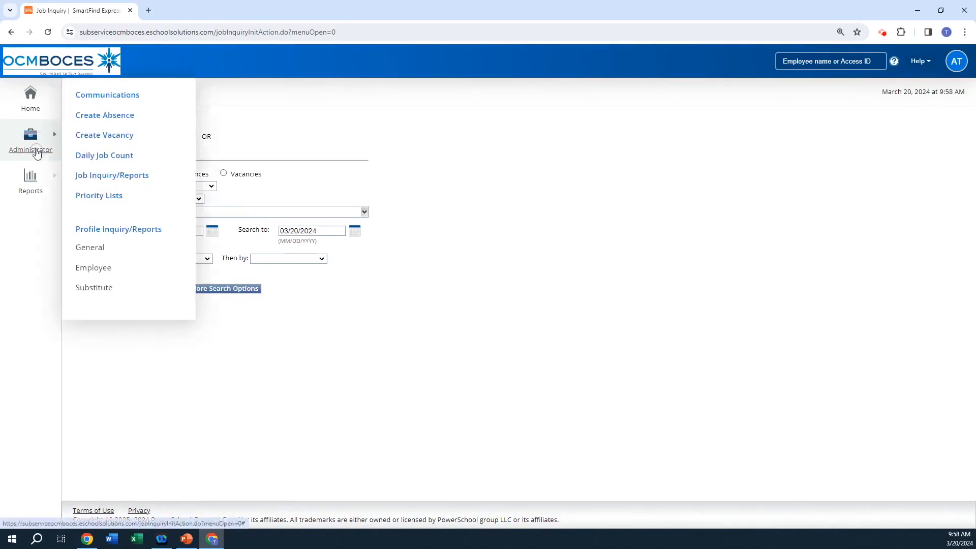
left_click(115, 175)
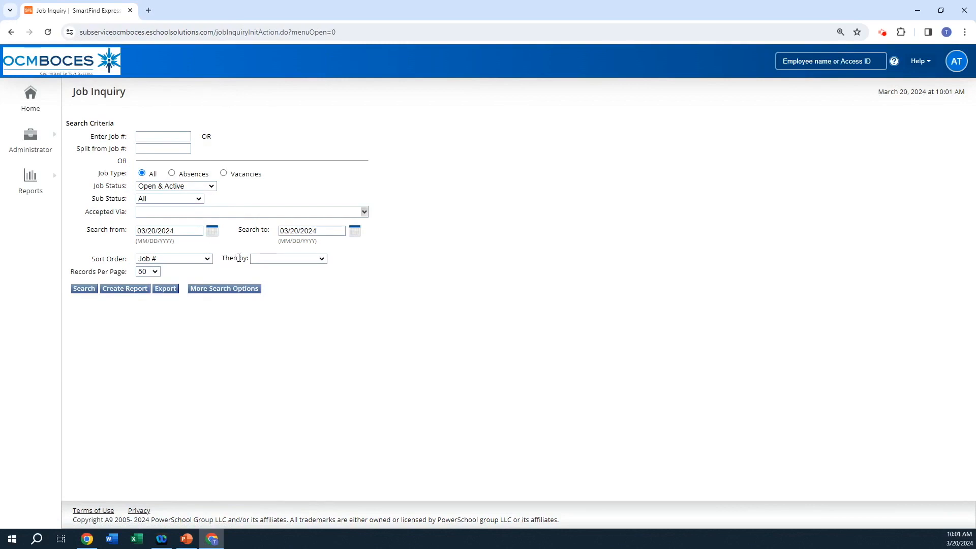
left_click_drag(78, 149, 181, 152)
left_click(179, 151)
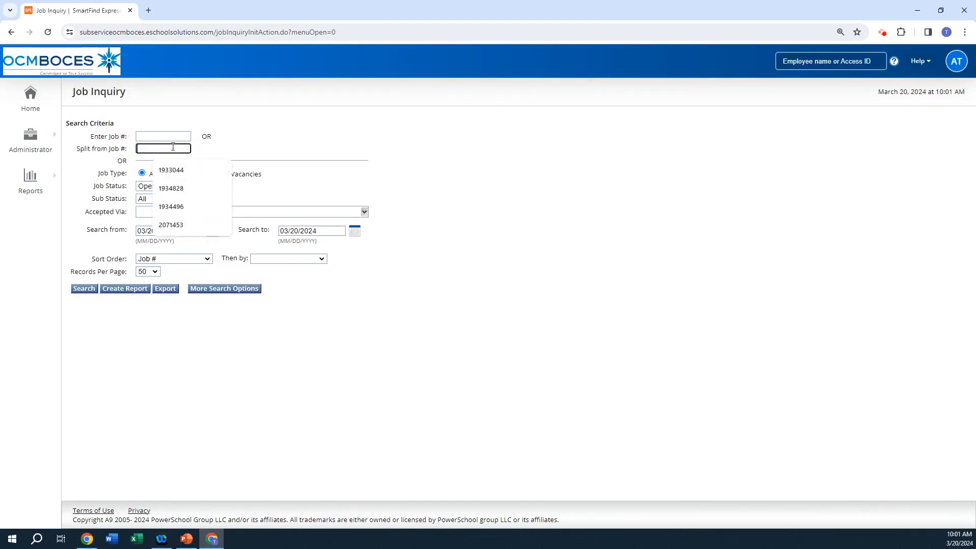
left_click(209, 153)
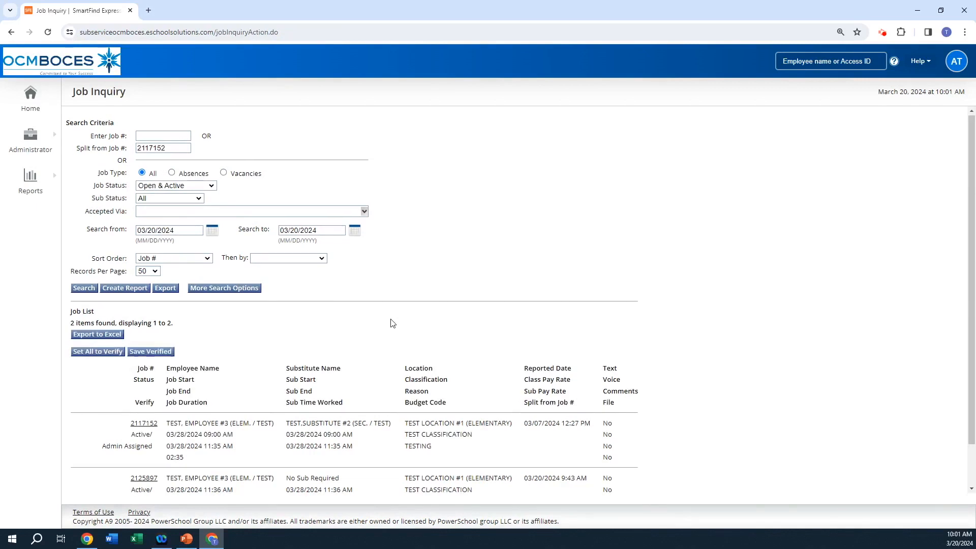
scroll(392, 322, "down", 1)
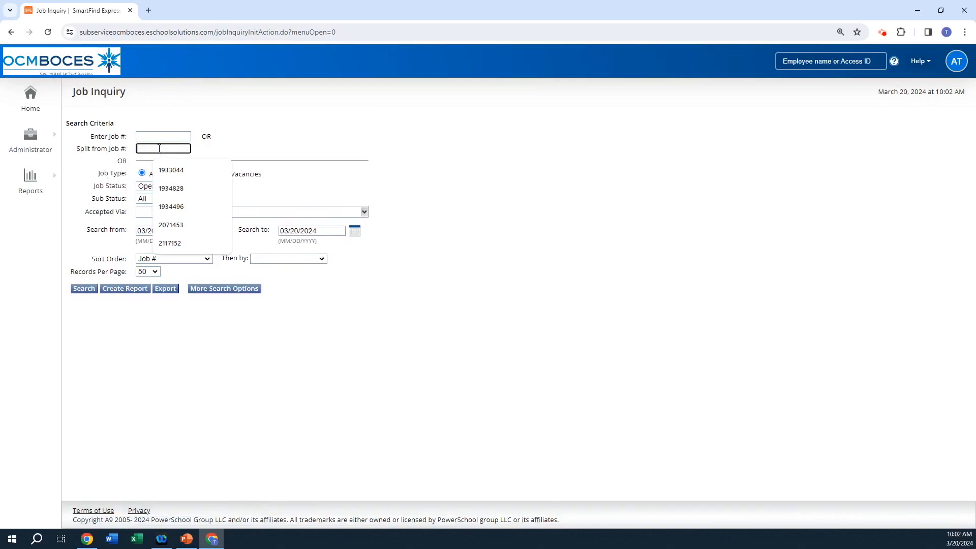
left_click(82, 290)
scroll(185, 316, "down", 3)
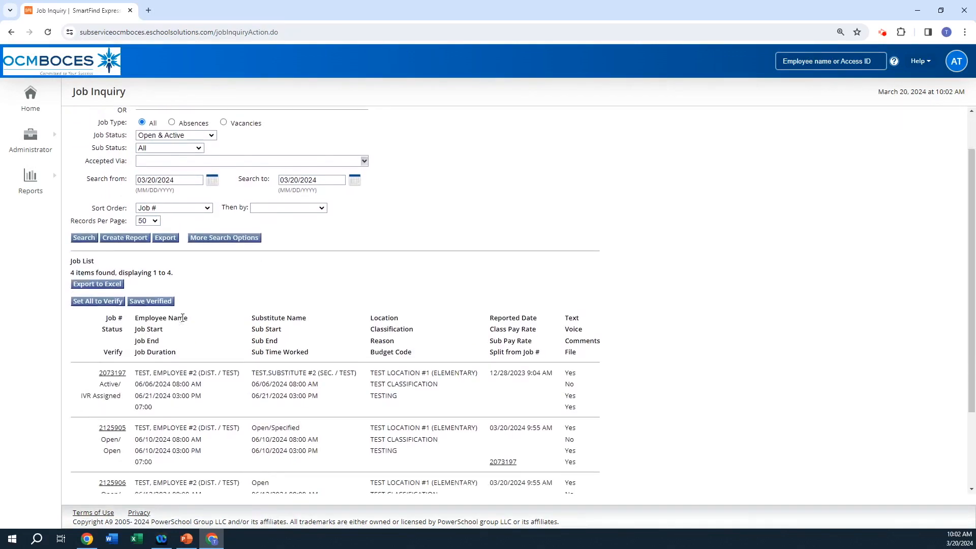